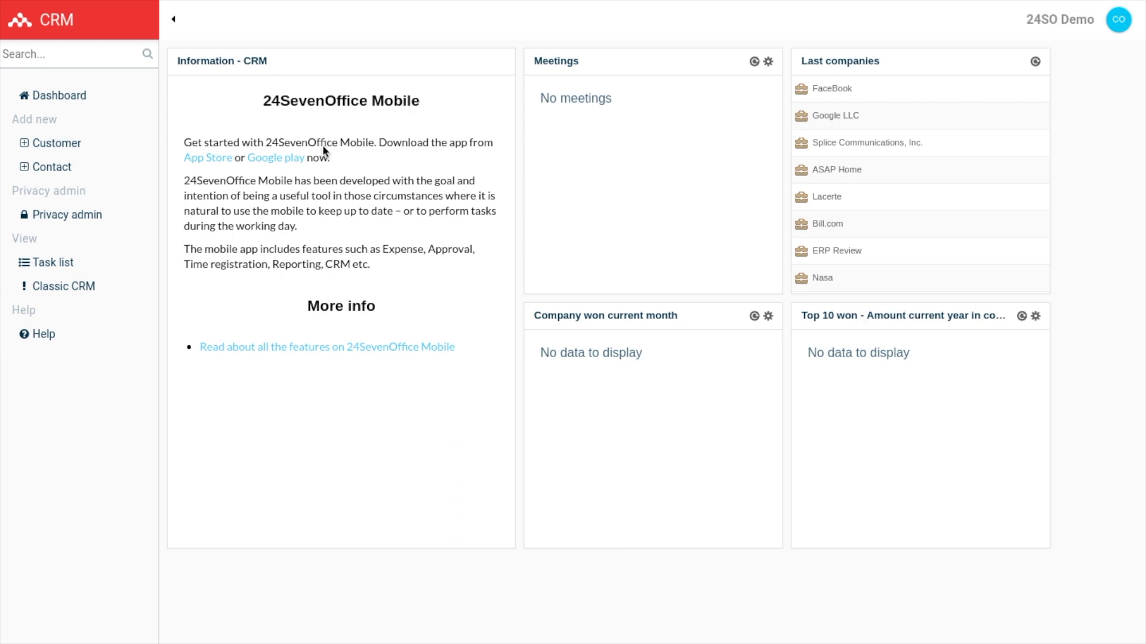
Click into the sidebar Search box to begin looking up the Amazon customer
left_click(4, 55)
type("amaz")
Open the Amazon Web Services, Inc. result, then request deleting the customer
left_click(161, 86)
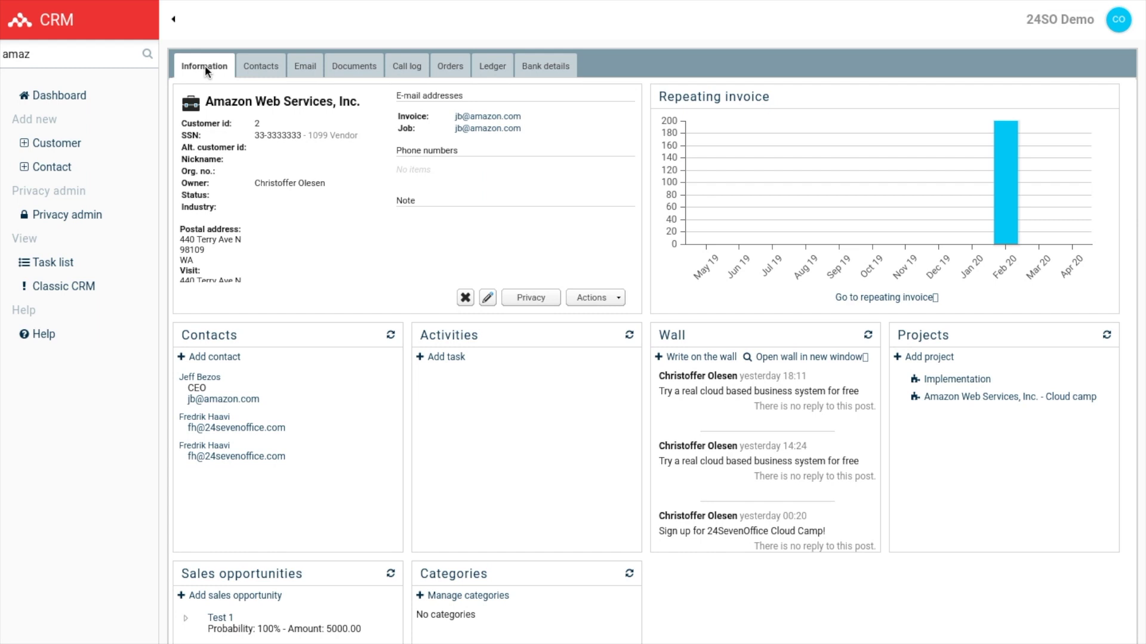
left_click(466, 298)
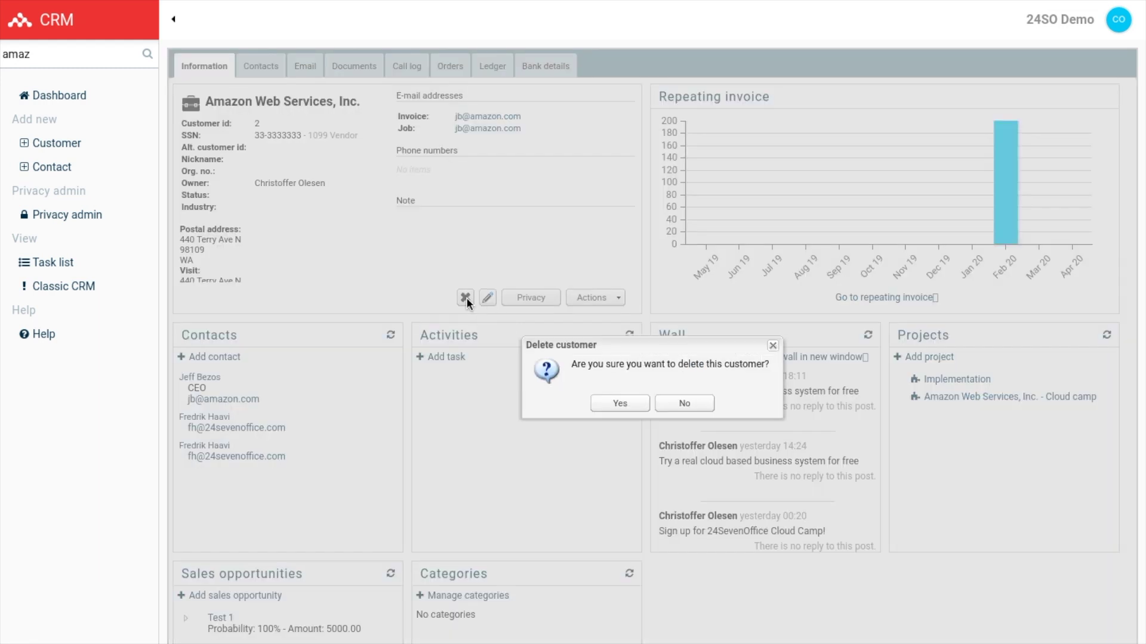
key("Escape")
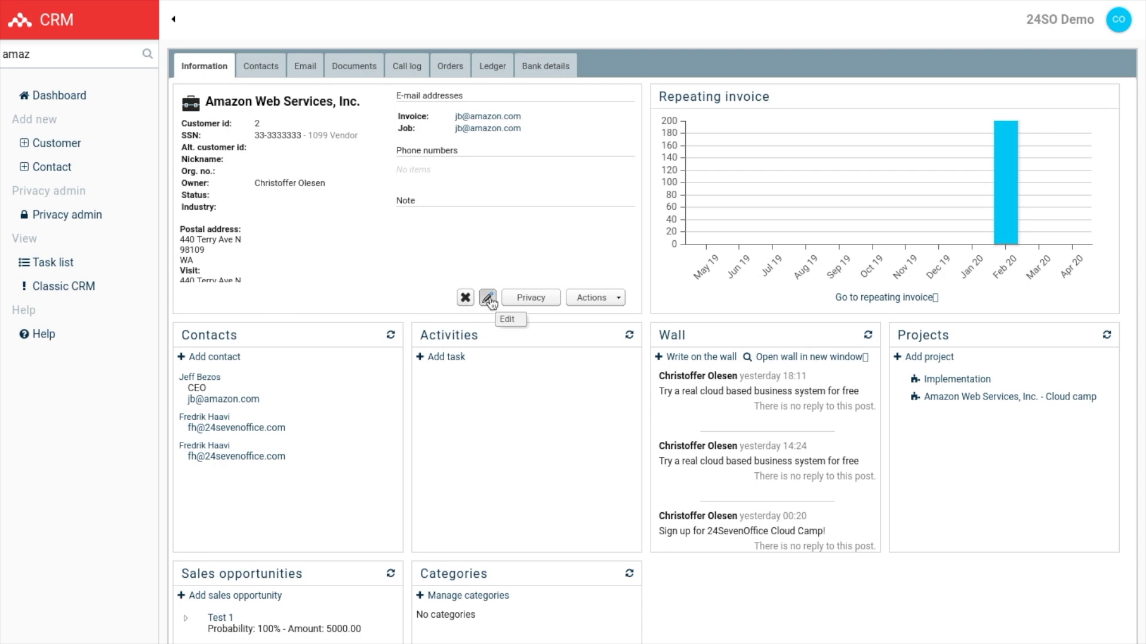
left_click(489, 297)
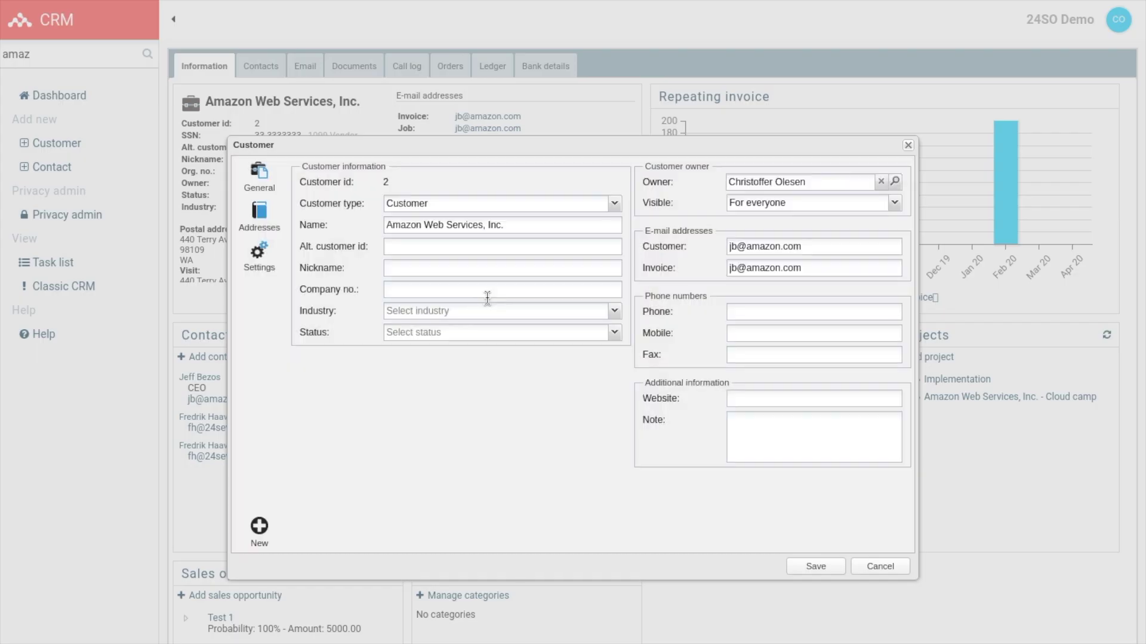
key("Escape")
left_click(591, 298)
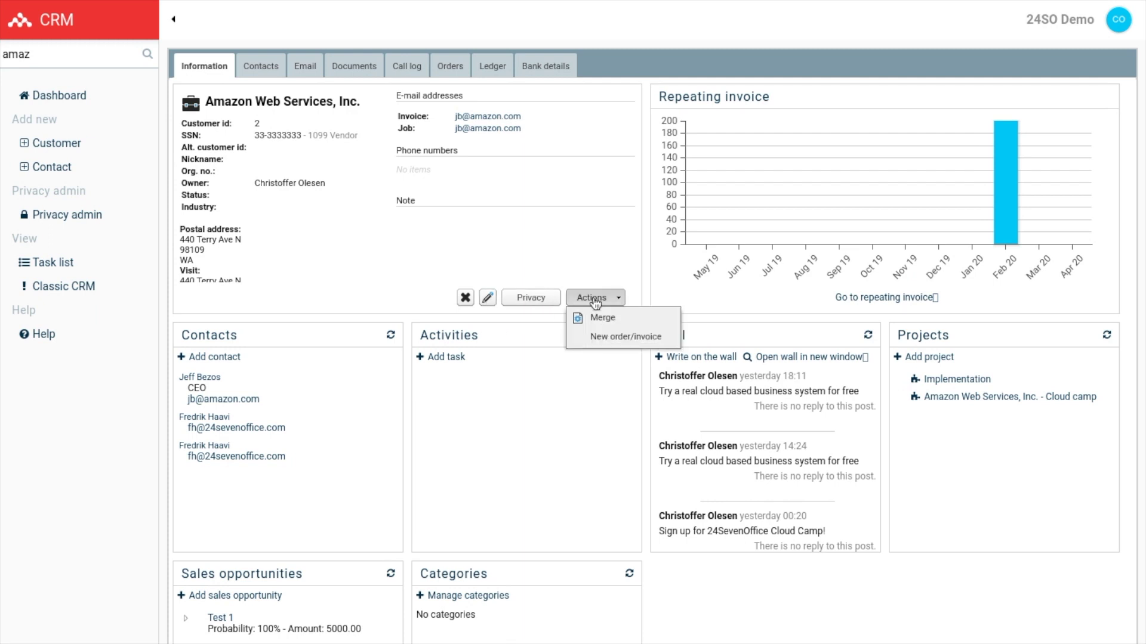
left_click(593, 303)
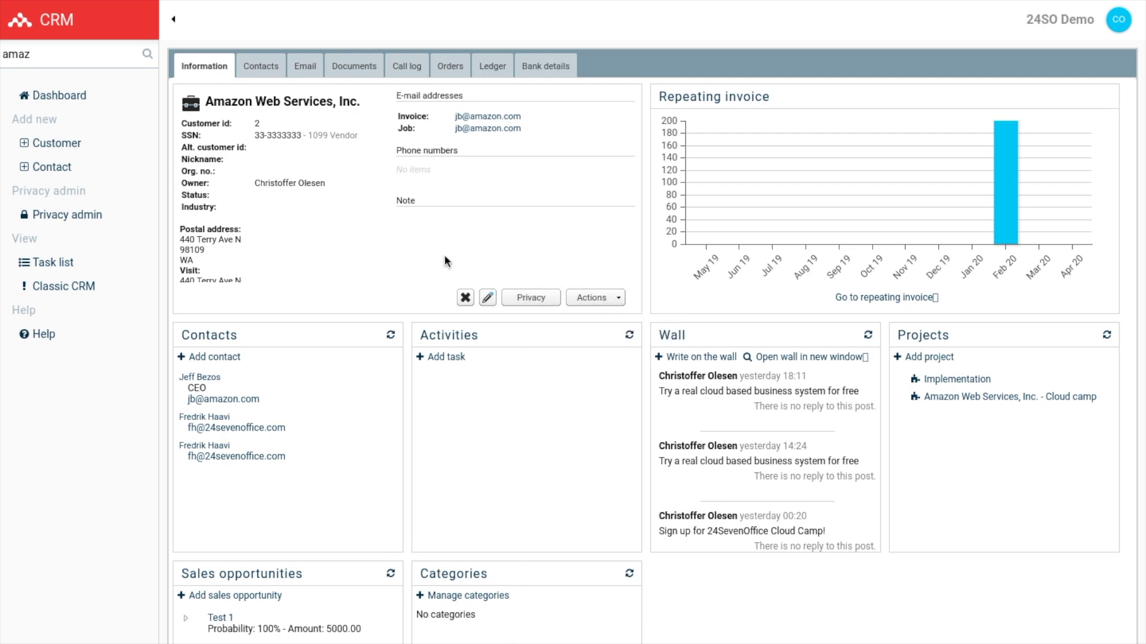
left_click(59, 148)
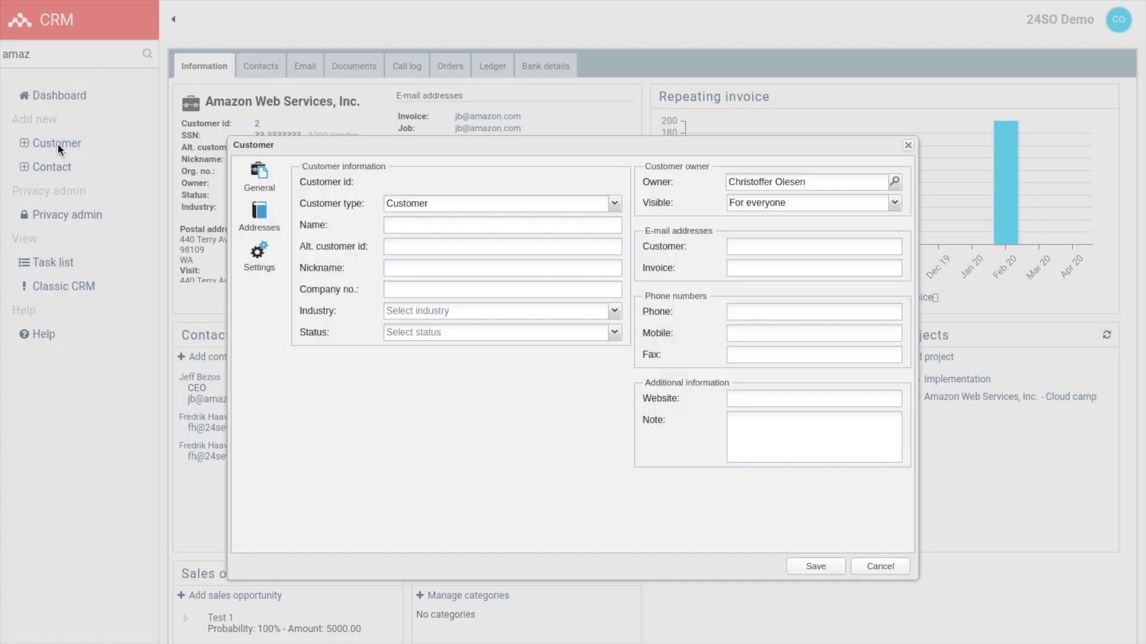
left_click(341, 208)
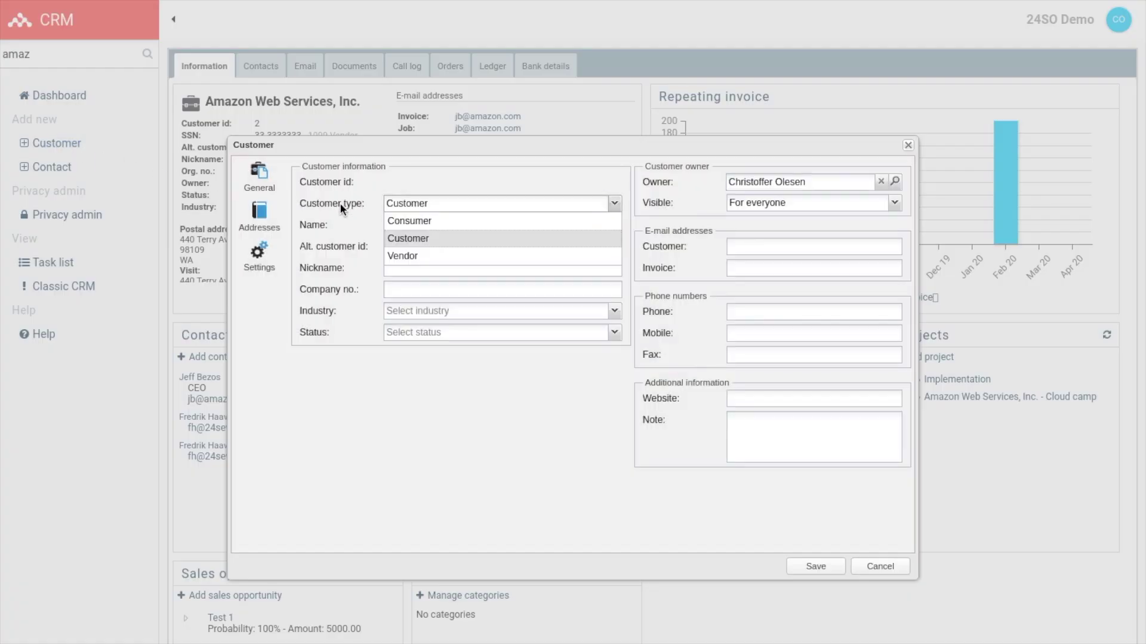
left_click(340, 209)
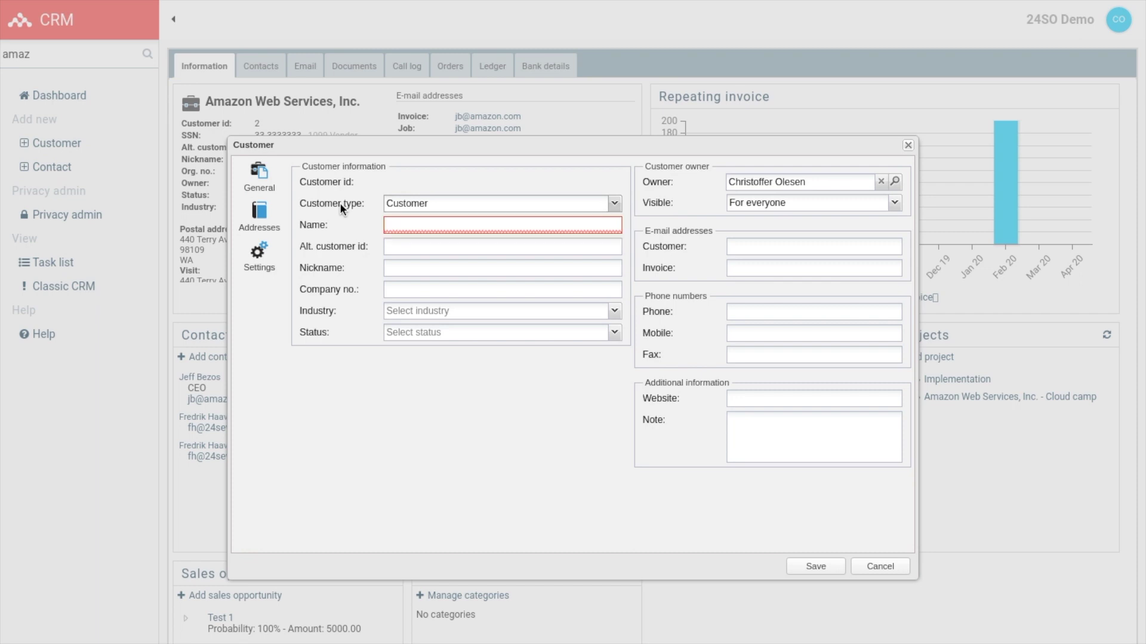
left_click(260, 219)
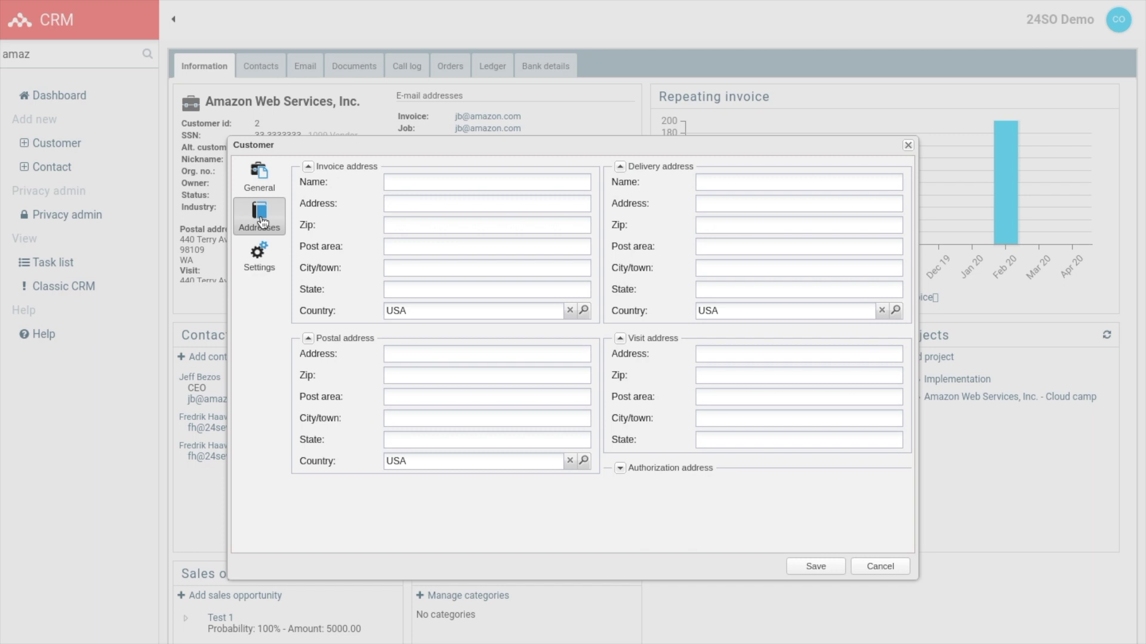
left_click(260, 258)
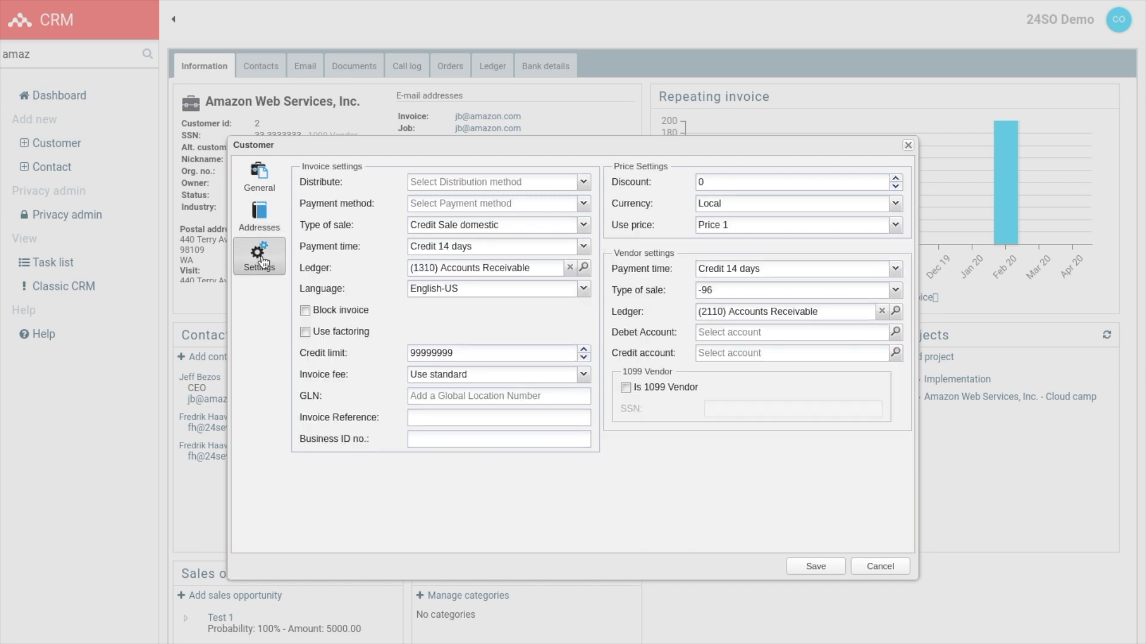
left_click(652, 181)
key("Escape")
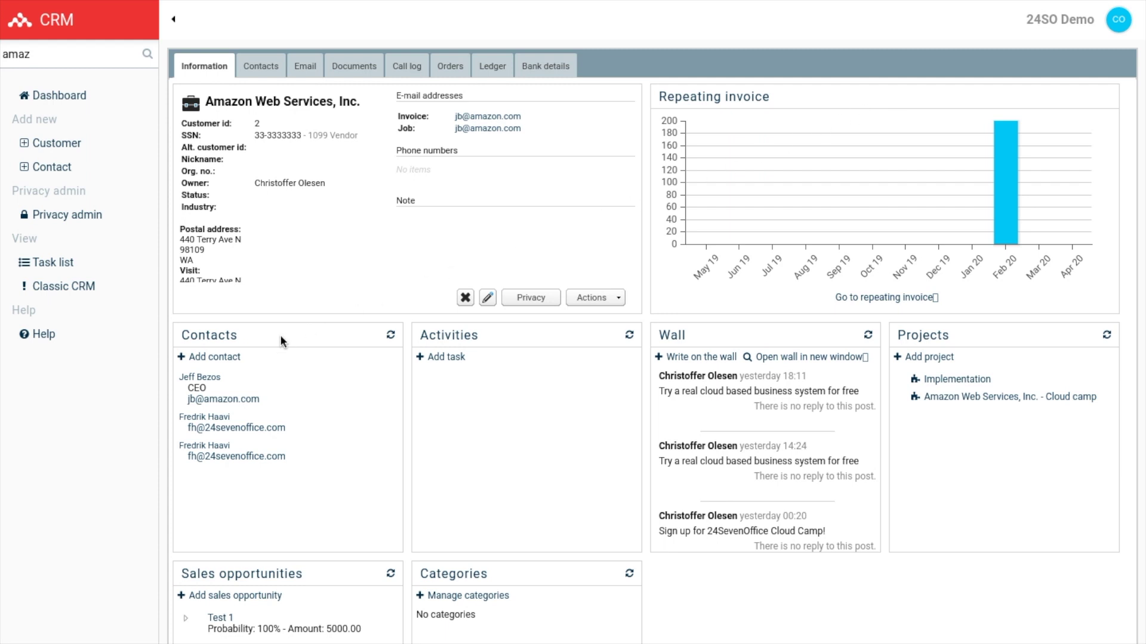
left_click(200, 378)
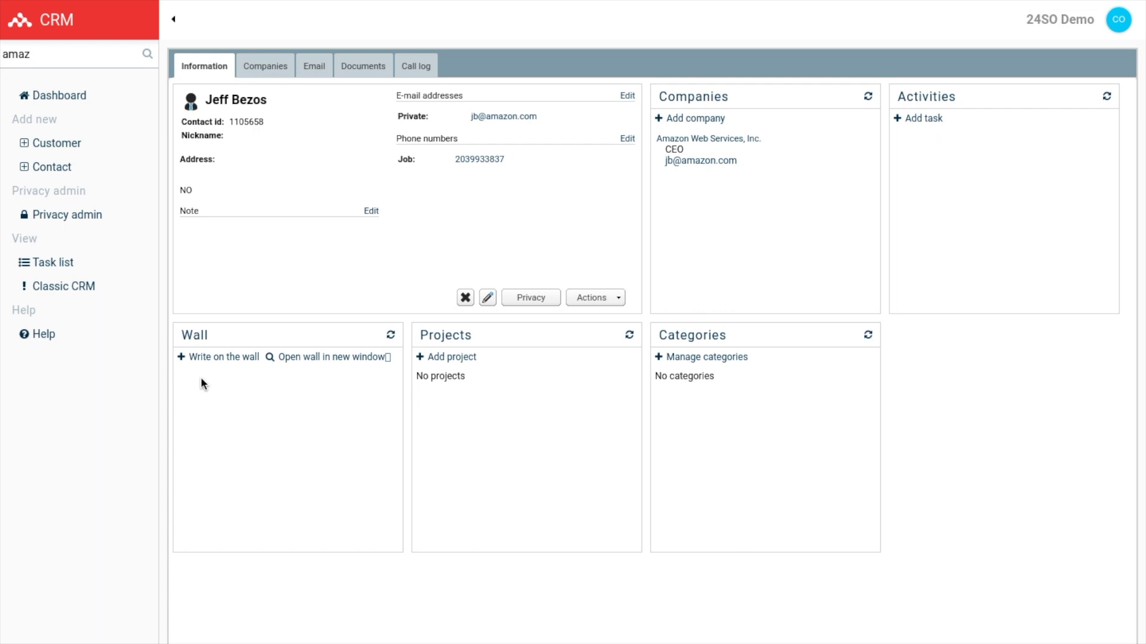
left_click(710, 143)
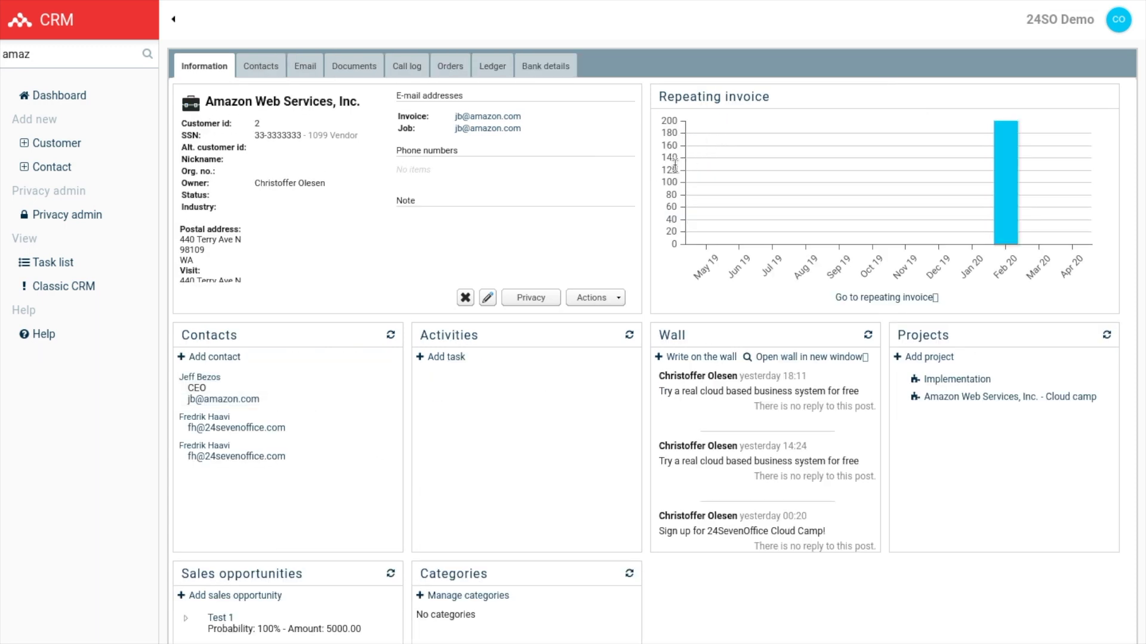
Begin a task, then publish 'Hello integration, goodbye installation!' on the Amazon wall
left_click(442, 357)
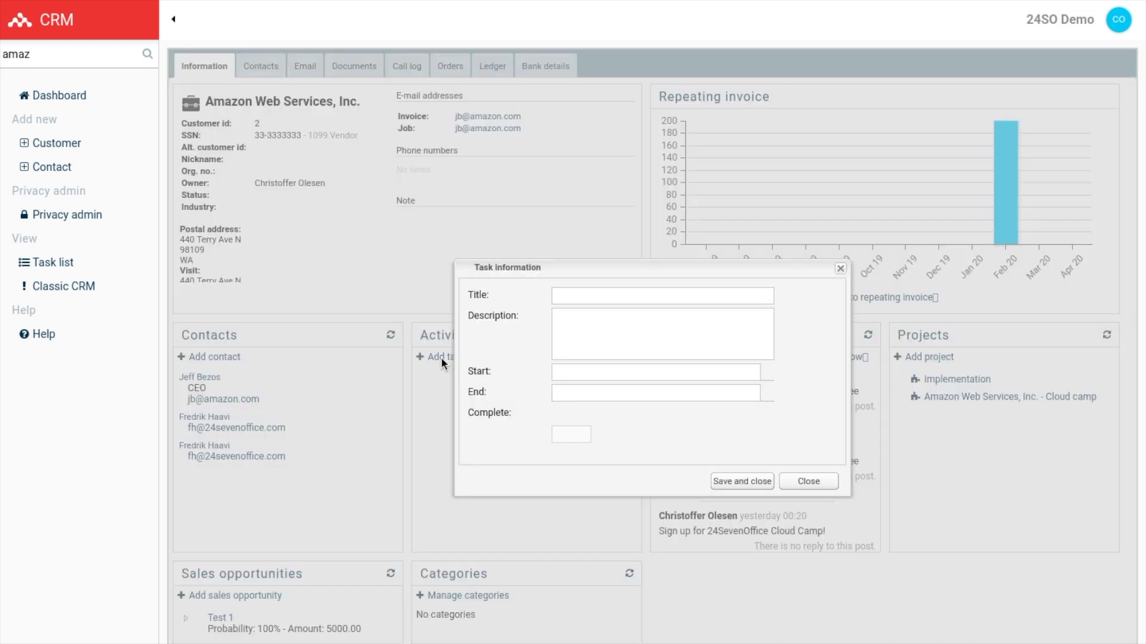
type("CRM lesson")
left_click(555, 311)
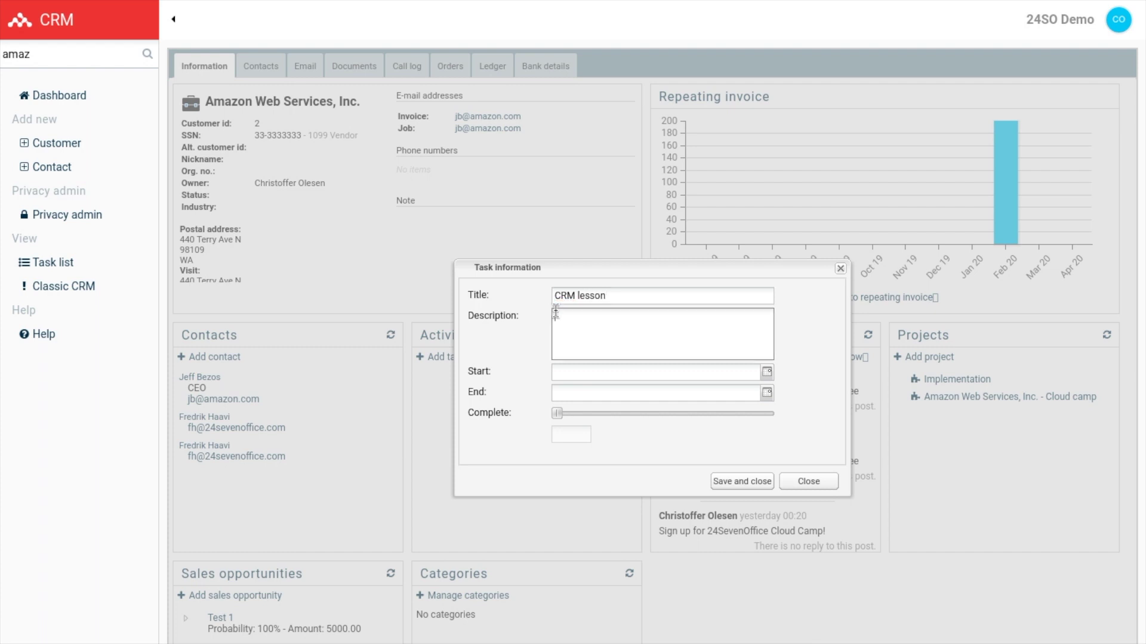
type("Create youtube tutoria")
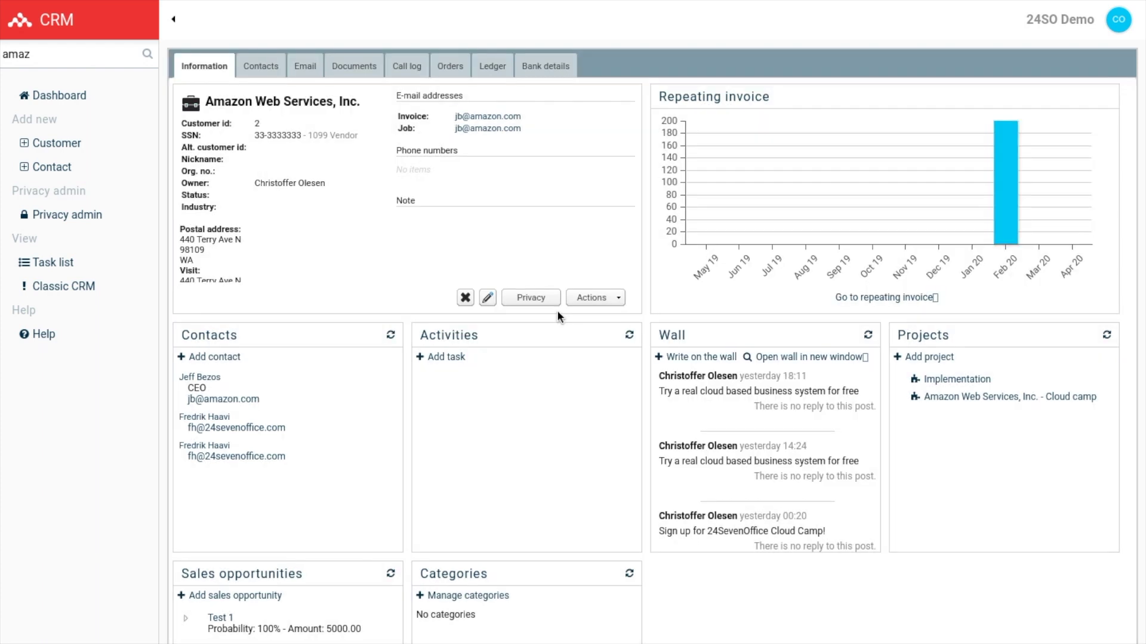
left_click(700, 359)
type("Hello in")
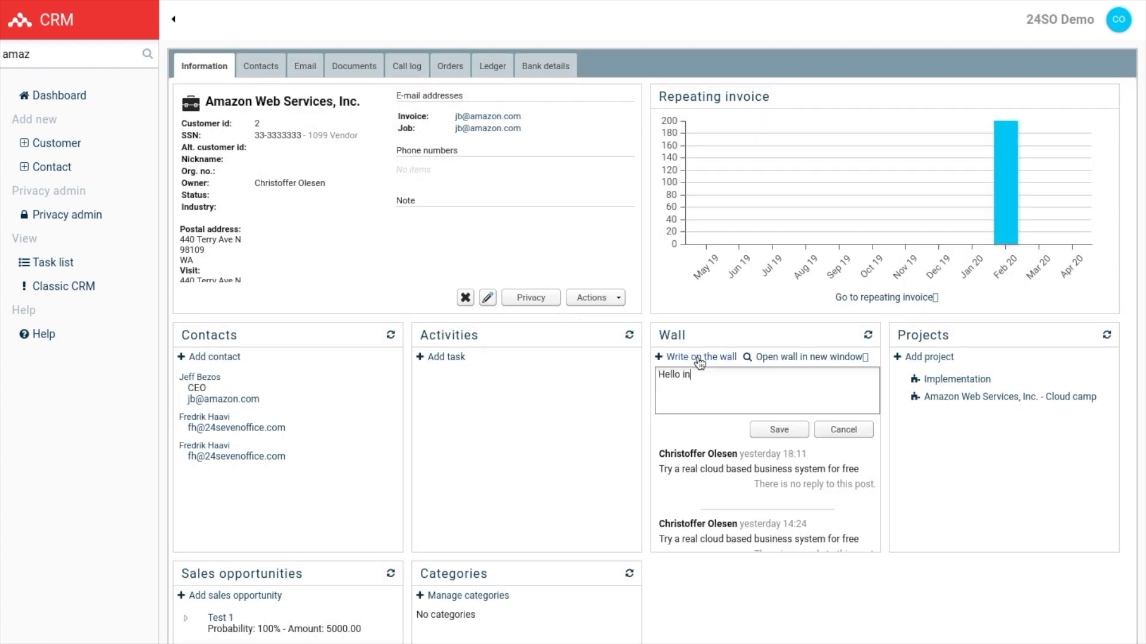
type("tegration, goodbye installati")
type("on!")
left_click(780, 430)
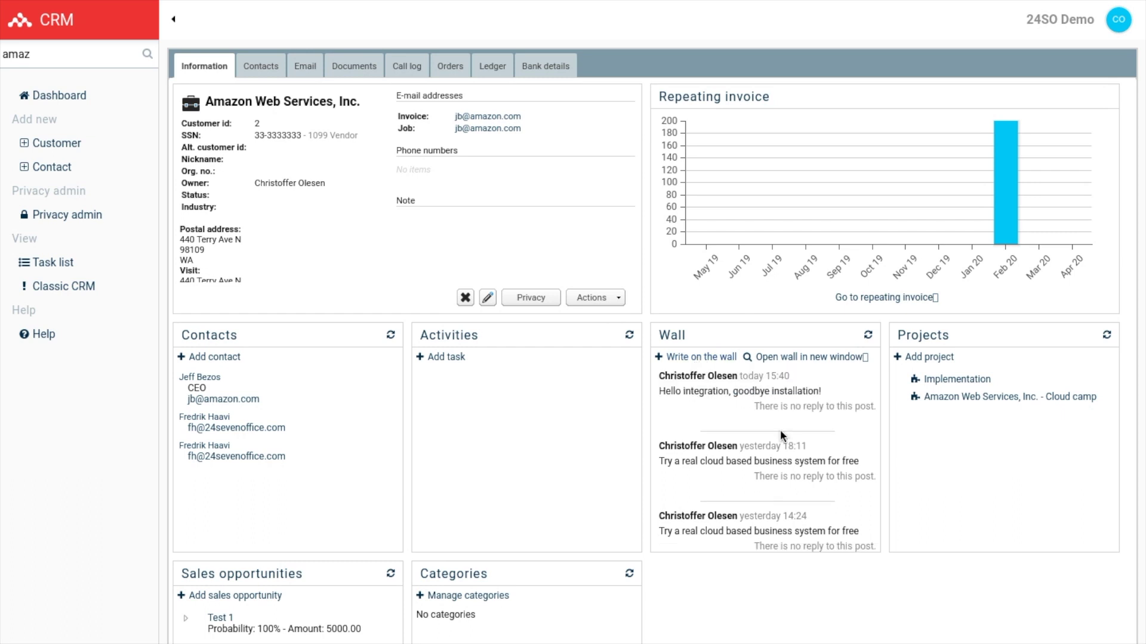
left_click(928, 360)
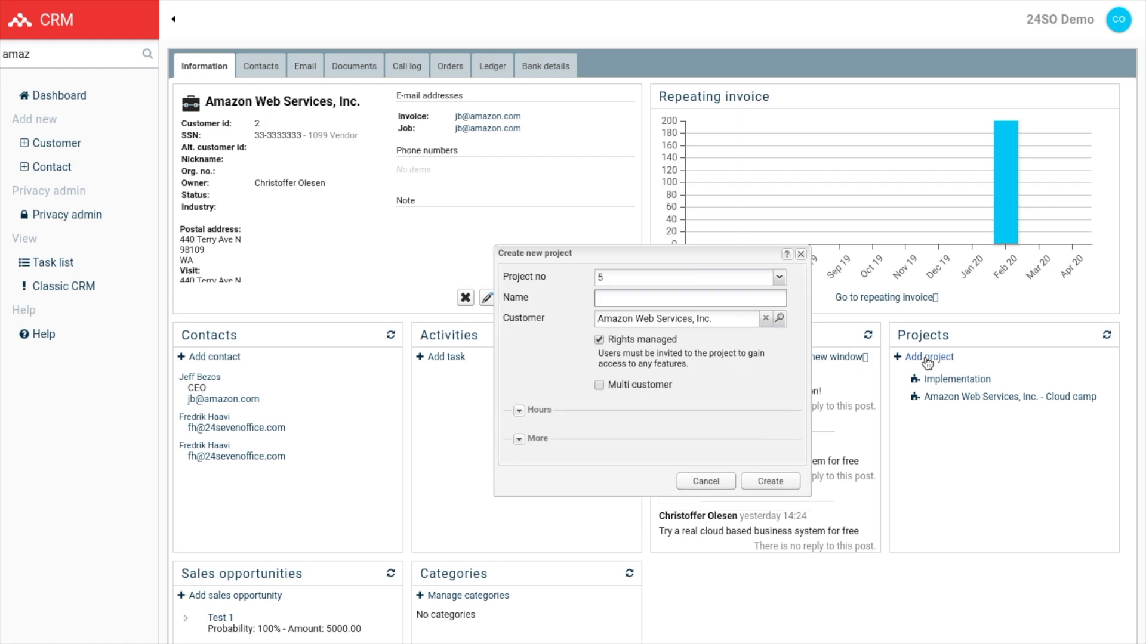
Cancel the new project, then inspect Test 1's Type, Source and Amount fields and close it
key("Escape")
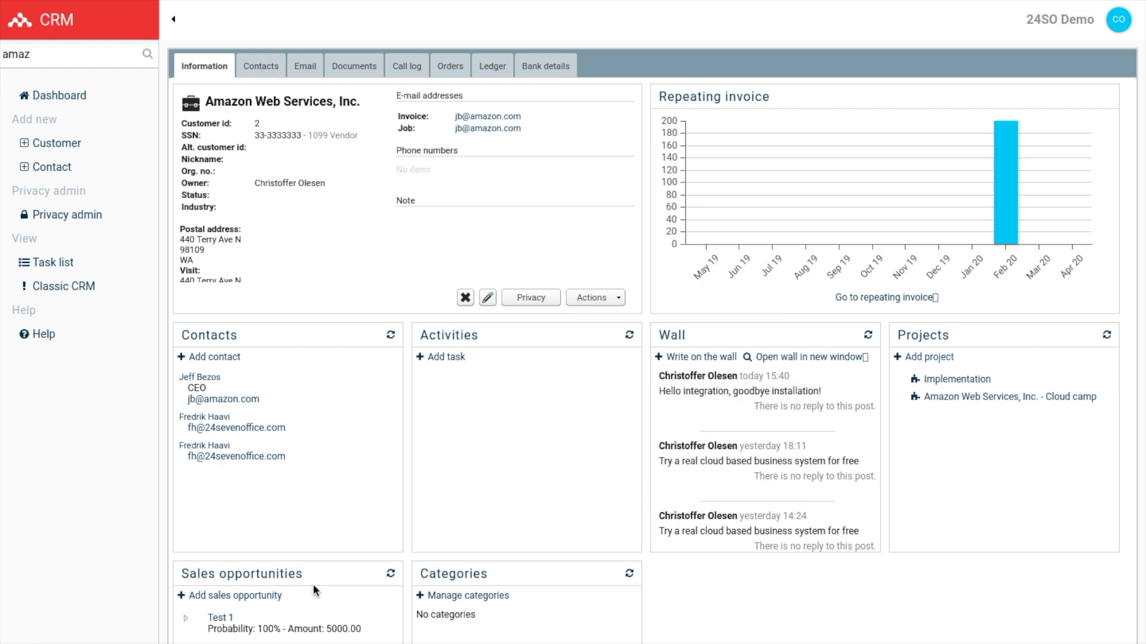
left_click(220, 619)
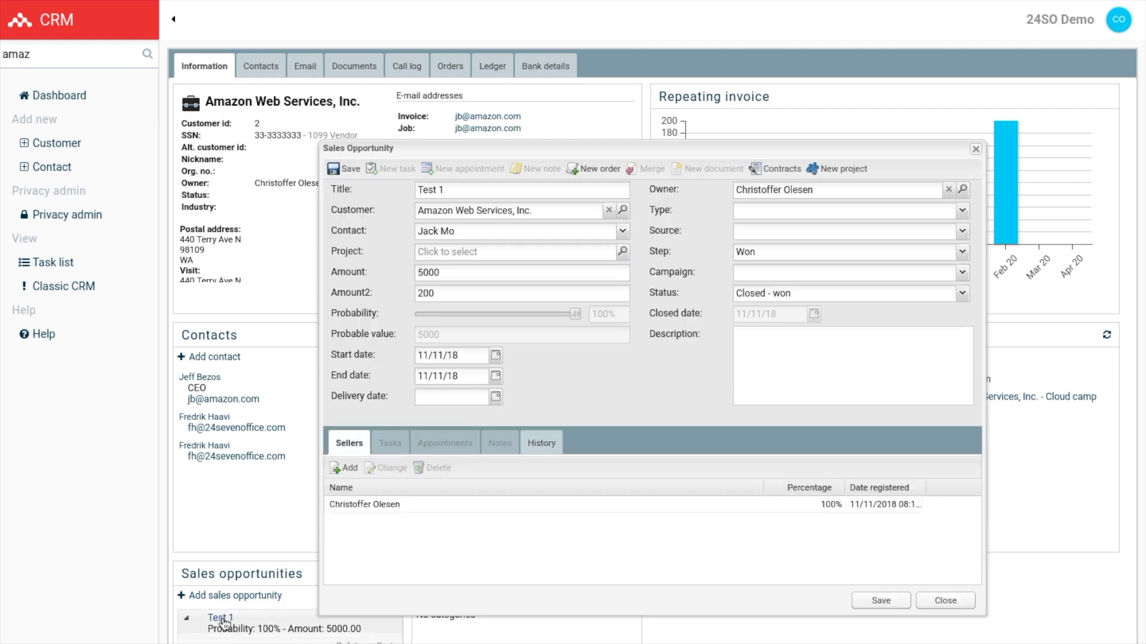
left_click(690, 209)
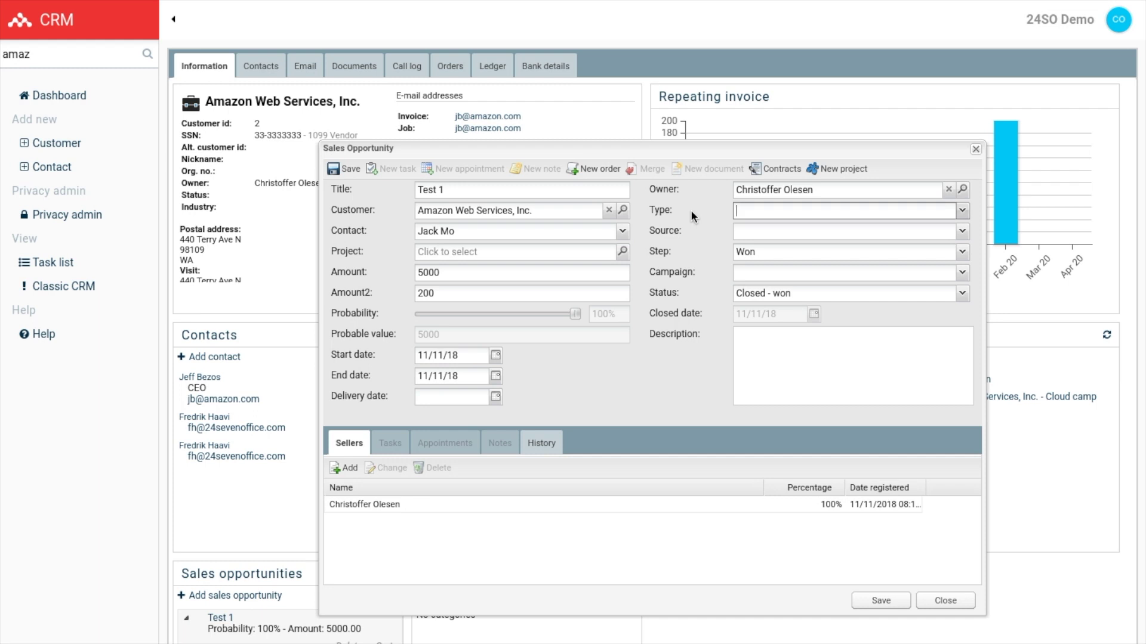
left_click(691, 230)
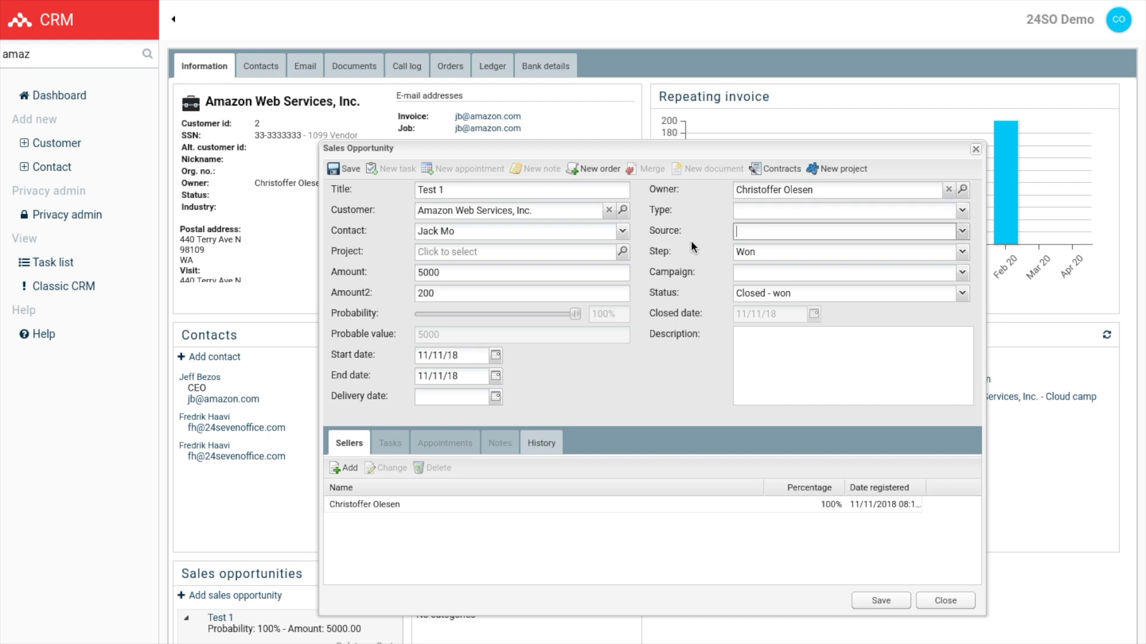
left_click(690, 339)
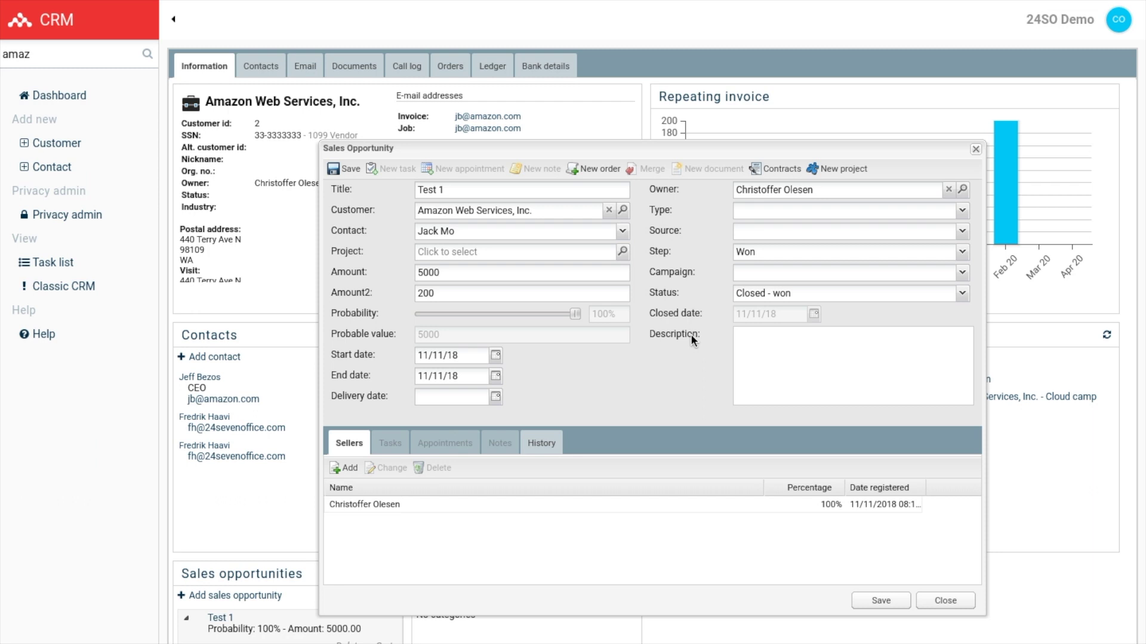
left_click(372, 273)
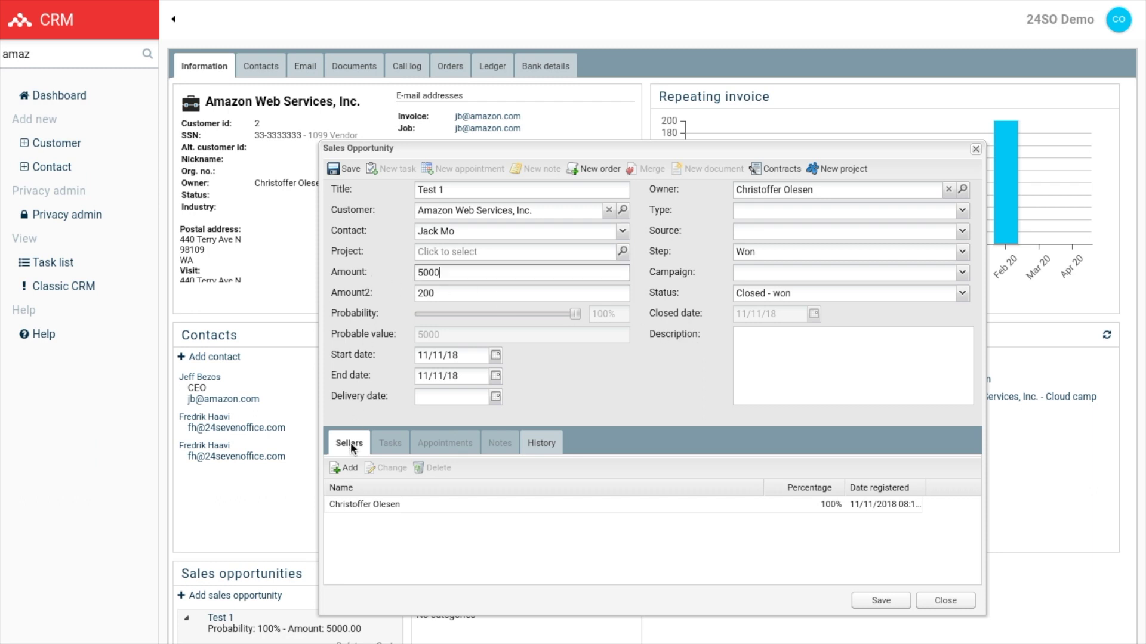
key("Escape")
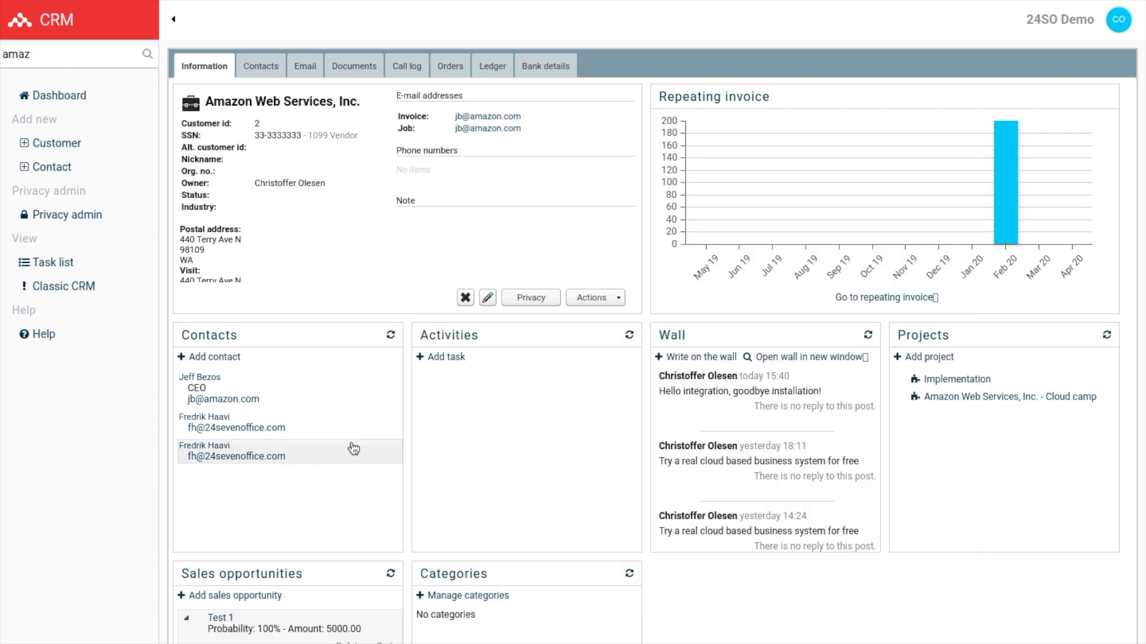
left_click(463, 595)
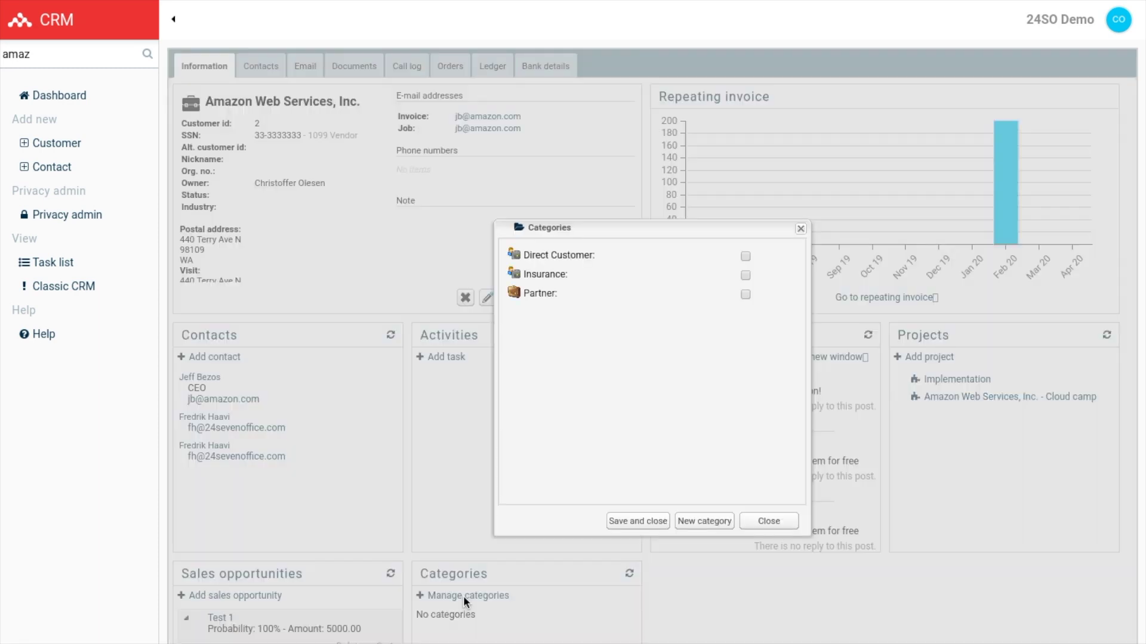
key("Escape")
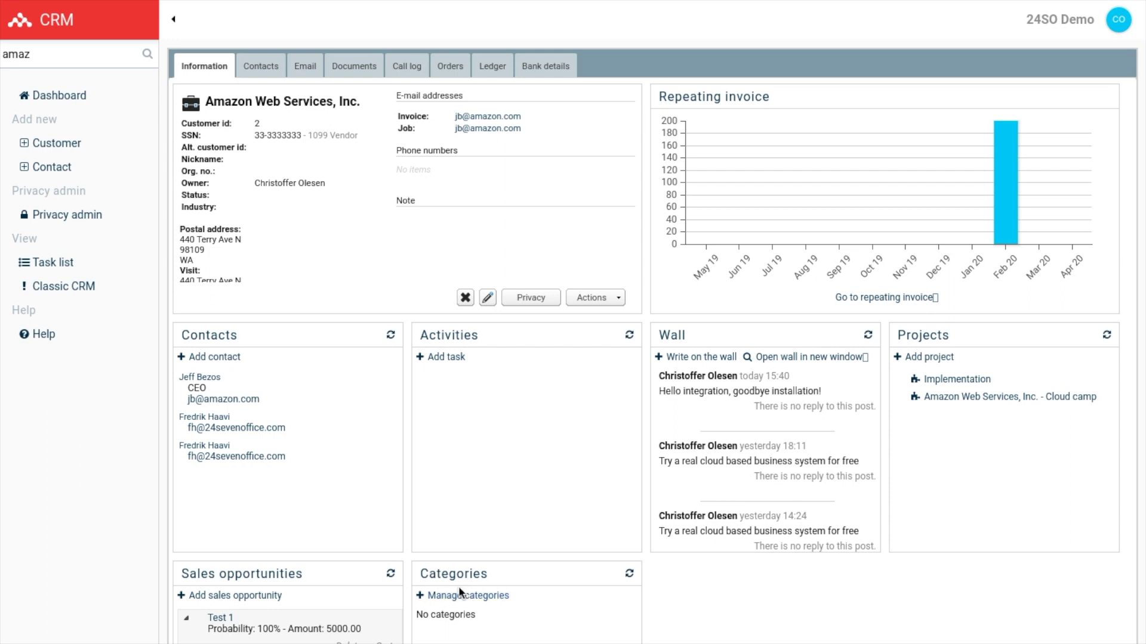
left_click(261, 67)
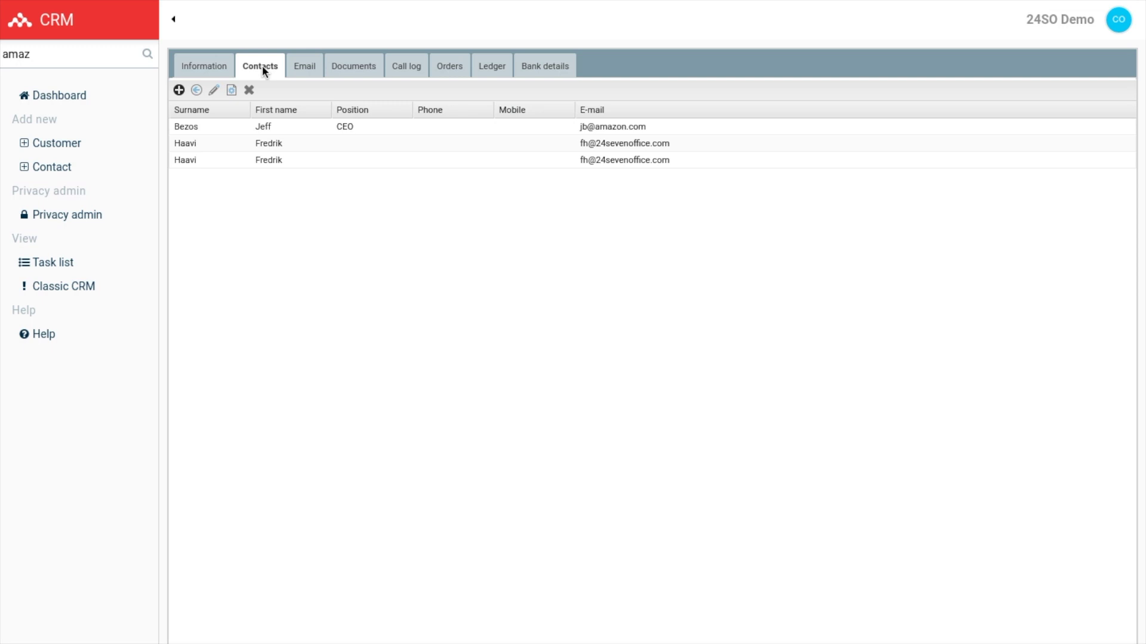
View the Amazon customer's Email page, then its Documents folders
left_click(305, 65)
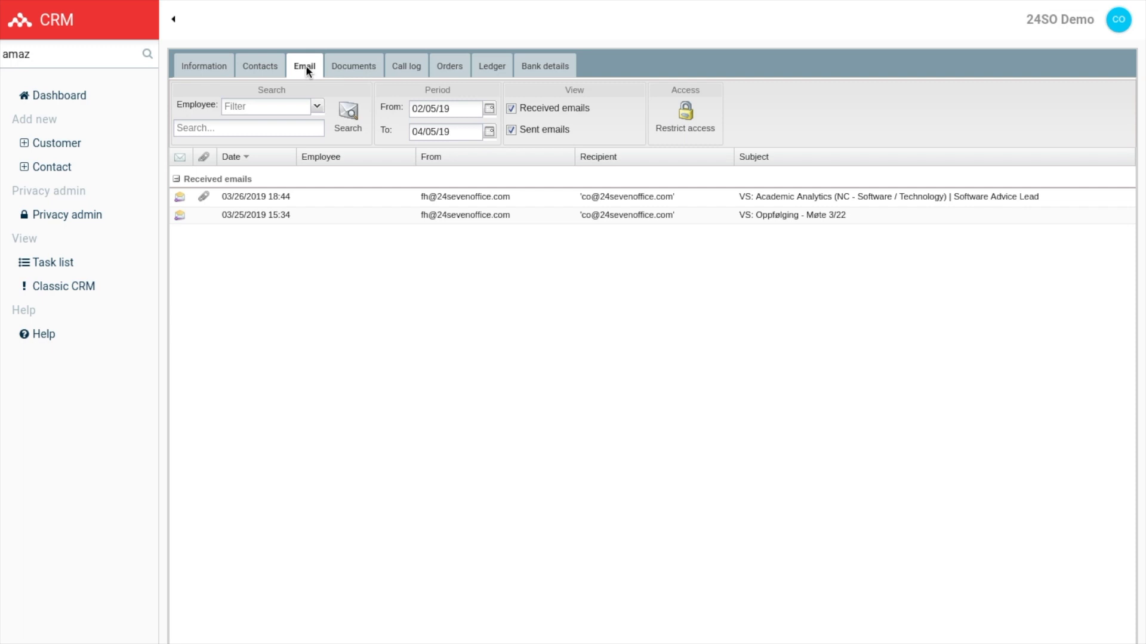
left_click(356, 73)
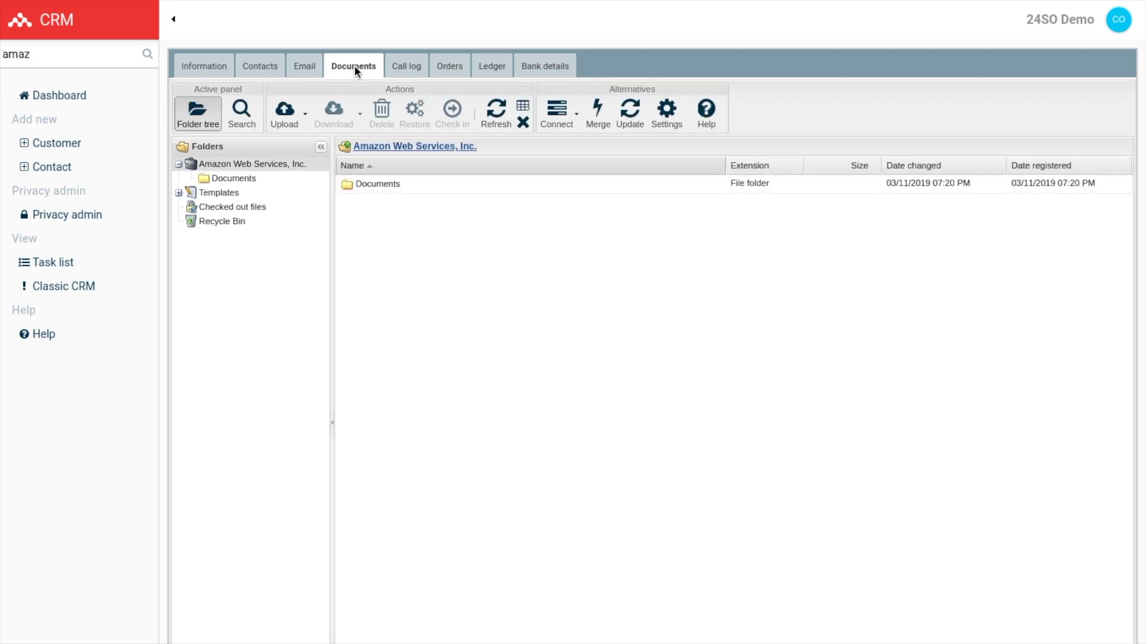
Browse the Amazon customer's Call log, Orders and Ledger tabs in turn
left_click(407, 67)
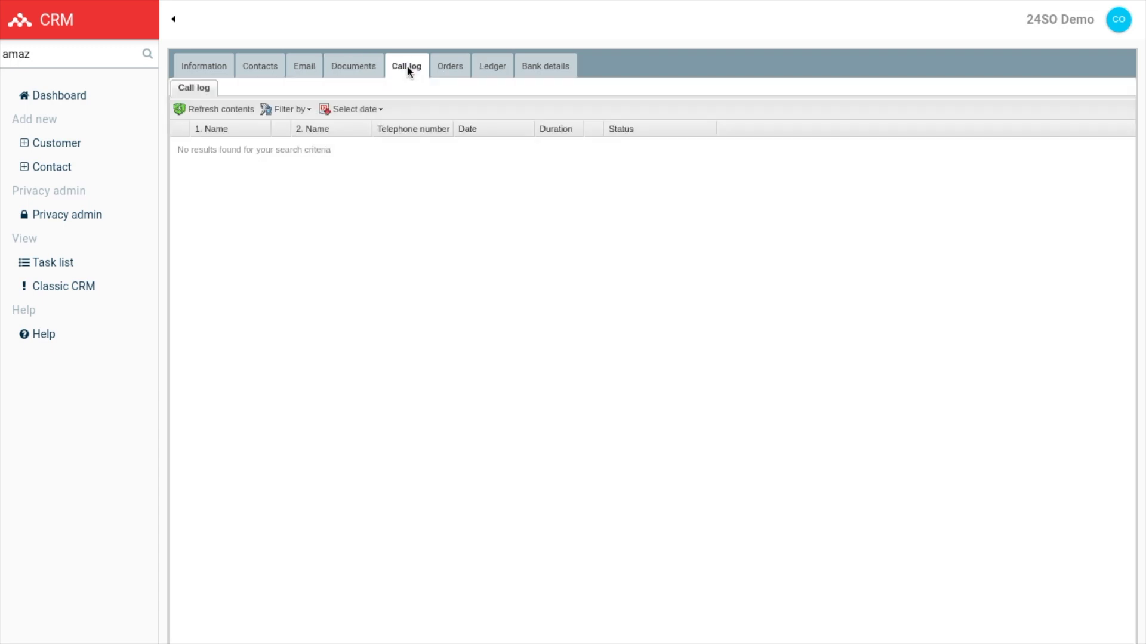
left_click(450, 67)
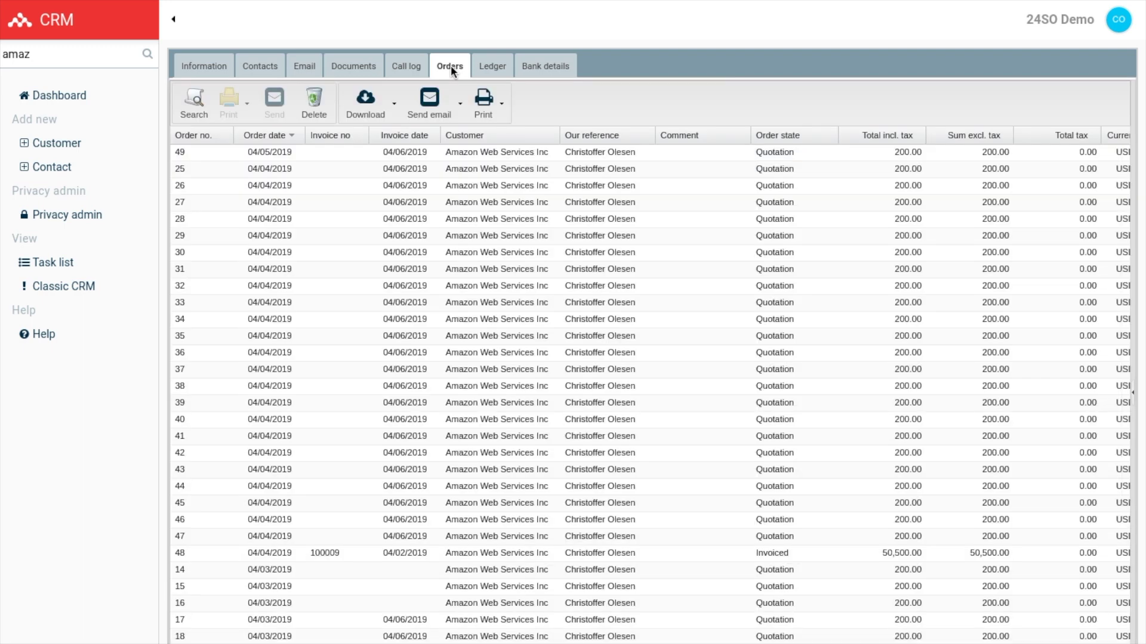
left_click(493, 66)
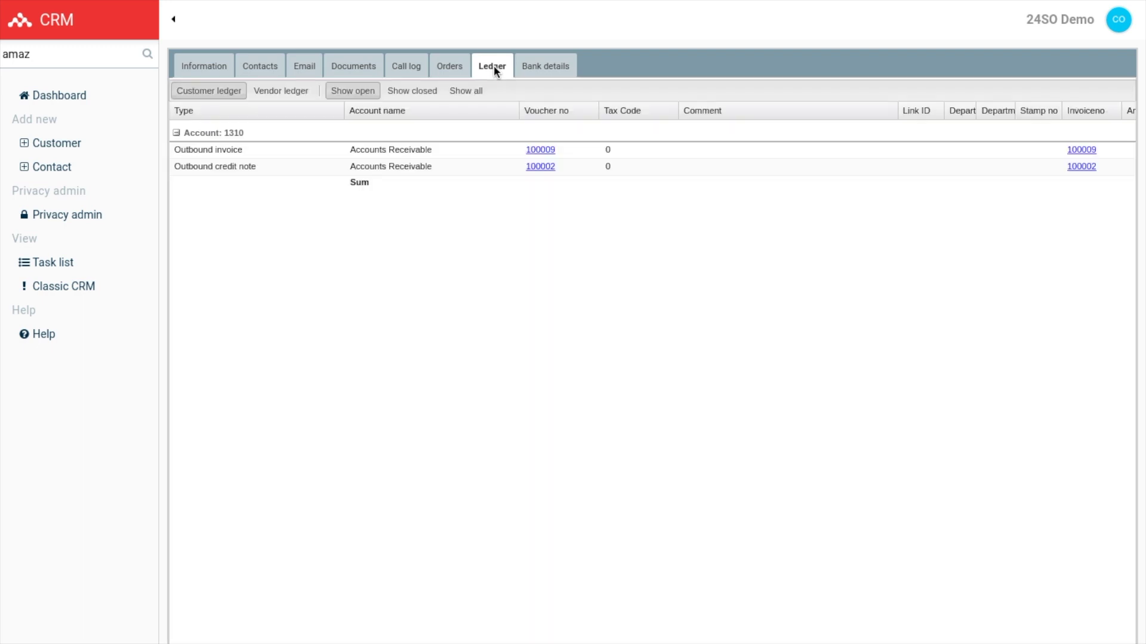
Open the Amazon customer's Bank details tab to see its registered bank accounts
left_click(546, 65)
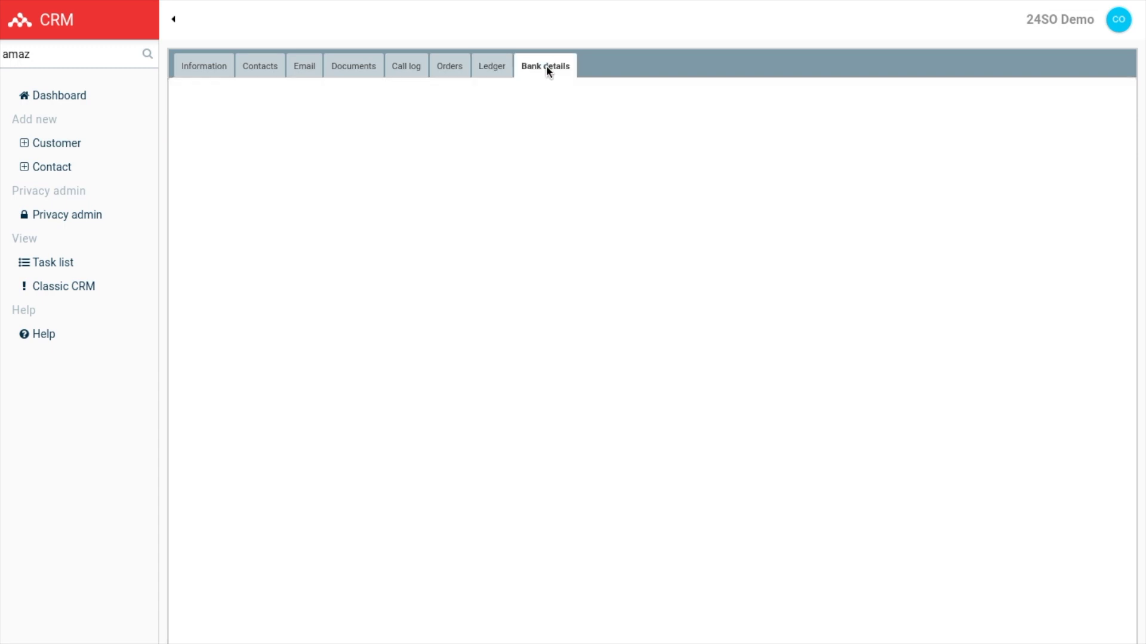